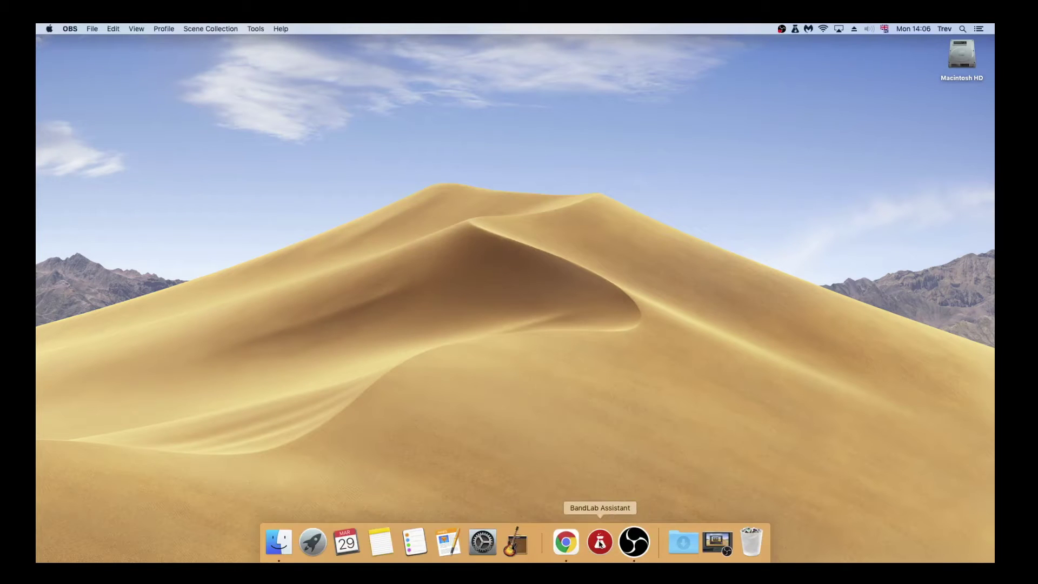
Open the 'dark side of me' project from BandLab Assistant and load its latest revision.
{"action": "left_click", "coordinate": [600, 542]}
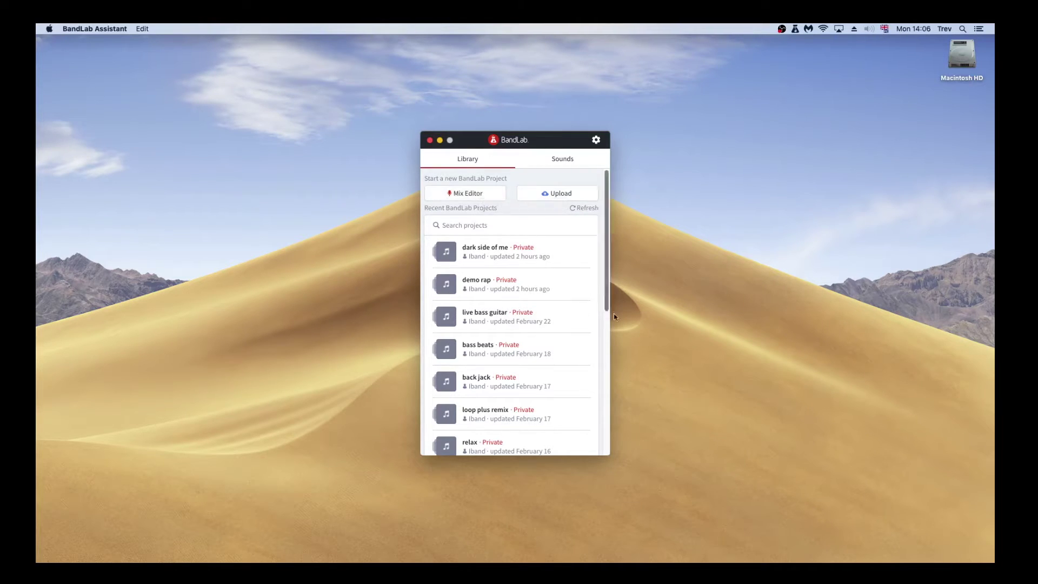
{"action": "mouse_move", "coordinate": [510, 316]}
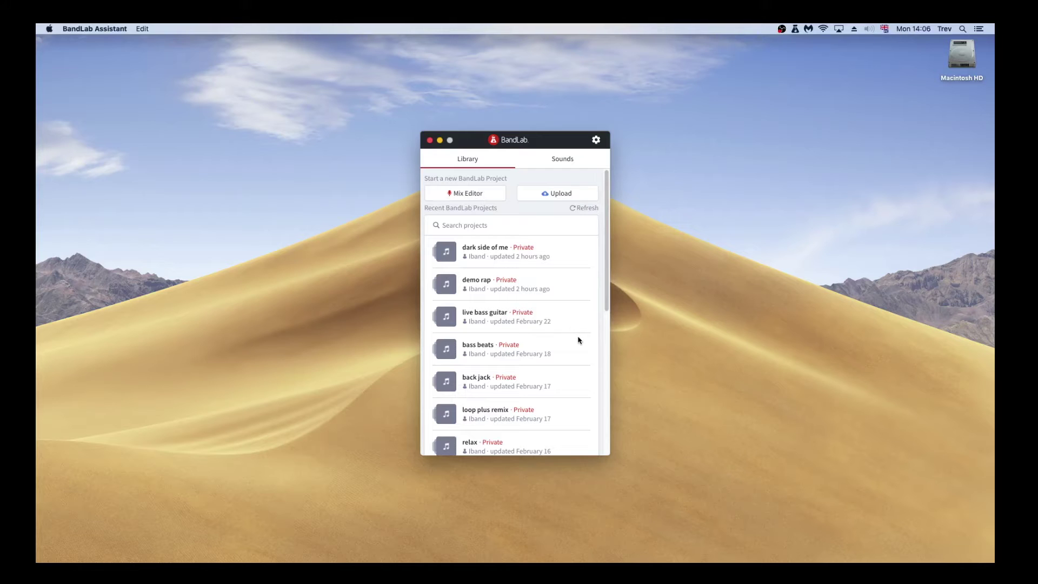
{"action": "left_click_drag", "start_coordinate": [605, 243], "coordinate": [604, 395]}
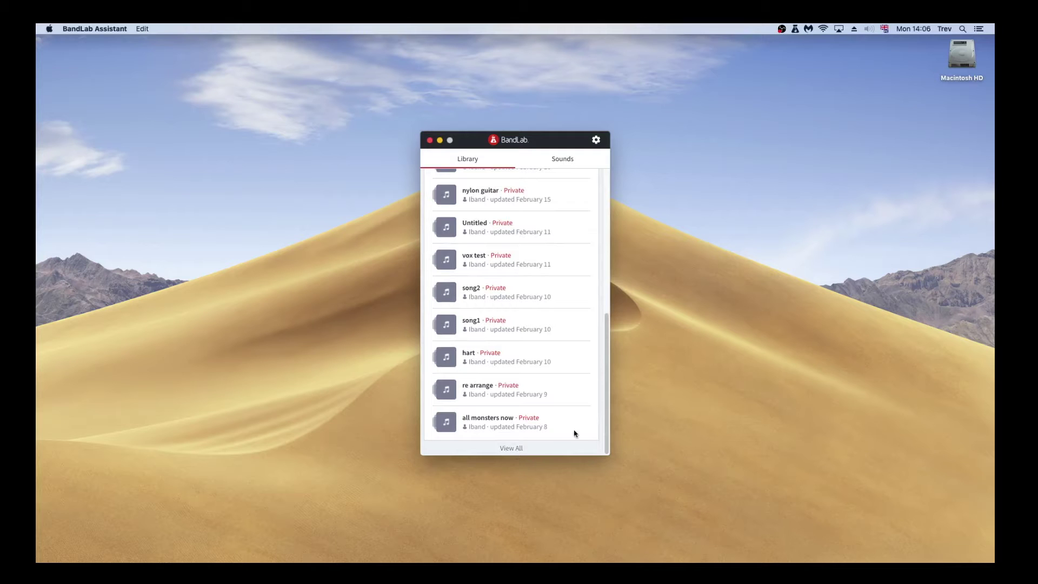
{"action": "left_click", "coordinate": [605, 210]}
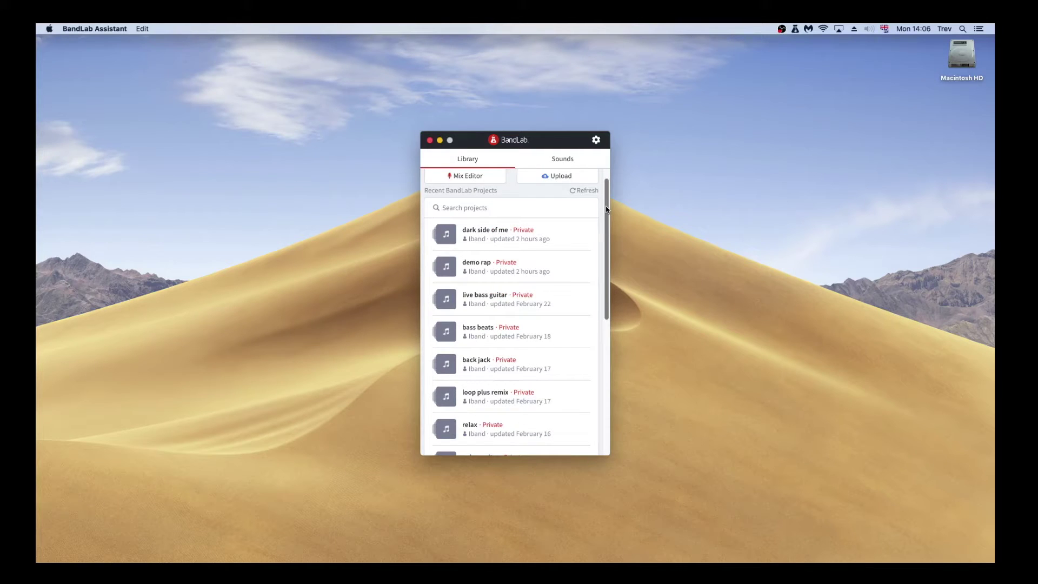
{"action": "left_click", "coordinate": [483, 232]}
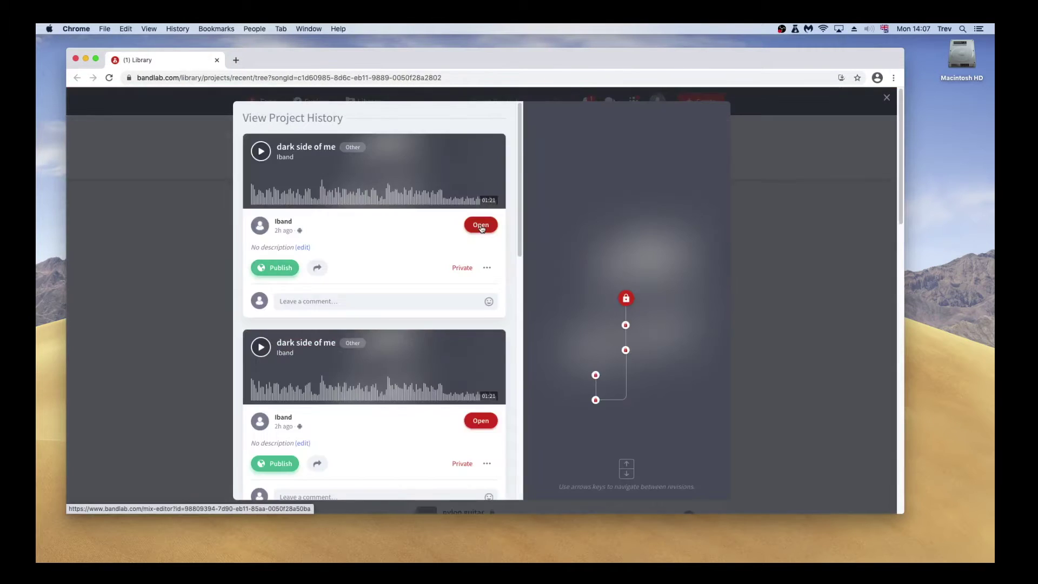
{"action": "left_click", "coordinate": [483, 225]}
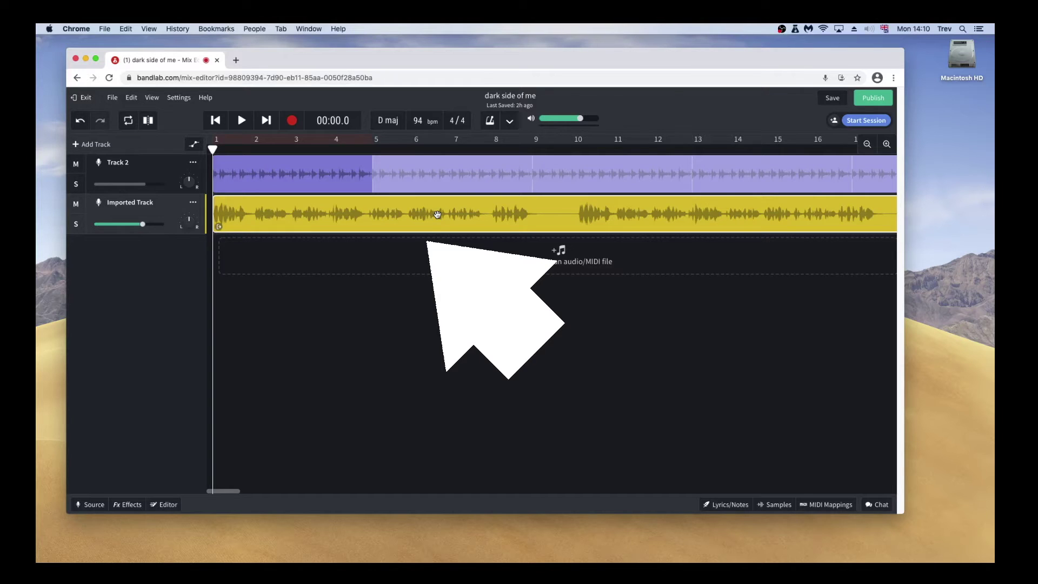
Open the Imported Track clip editor and play the original vocal from the start.
{"action": "double_click", "coordinate": [436, 215]}
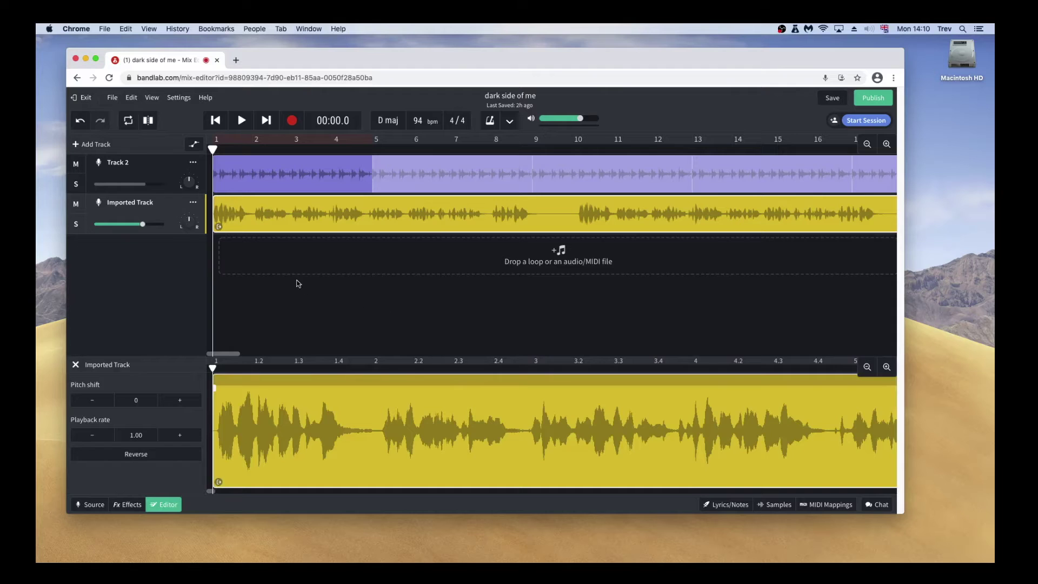
{"action": "left_click", "coordinate": [241, 121]}
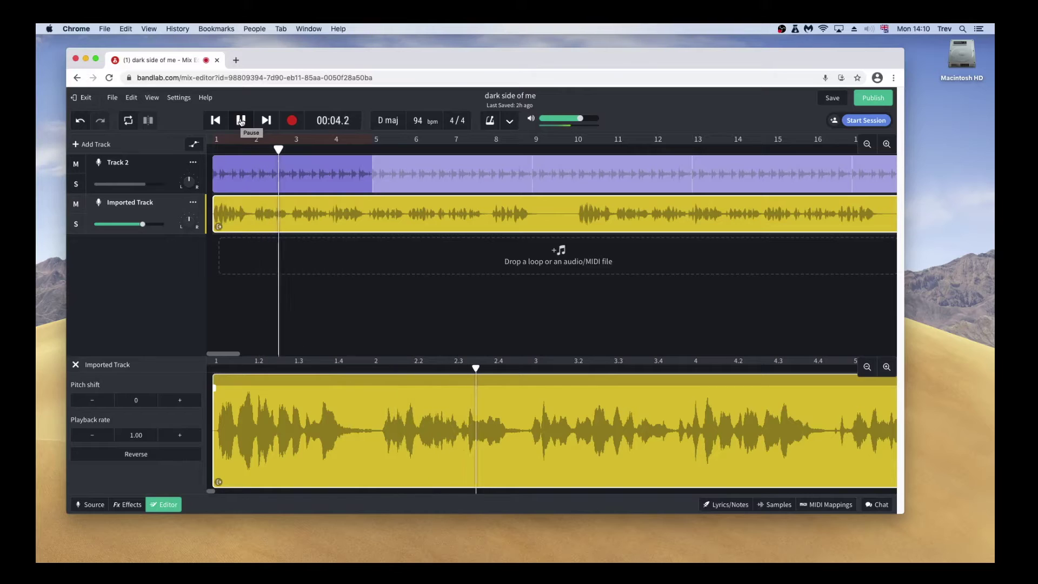
{"action": "left_click", "coordinate": [241, 121]}
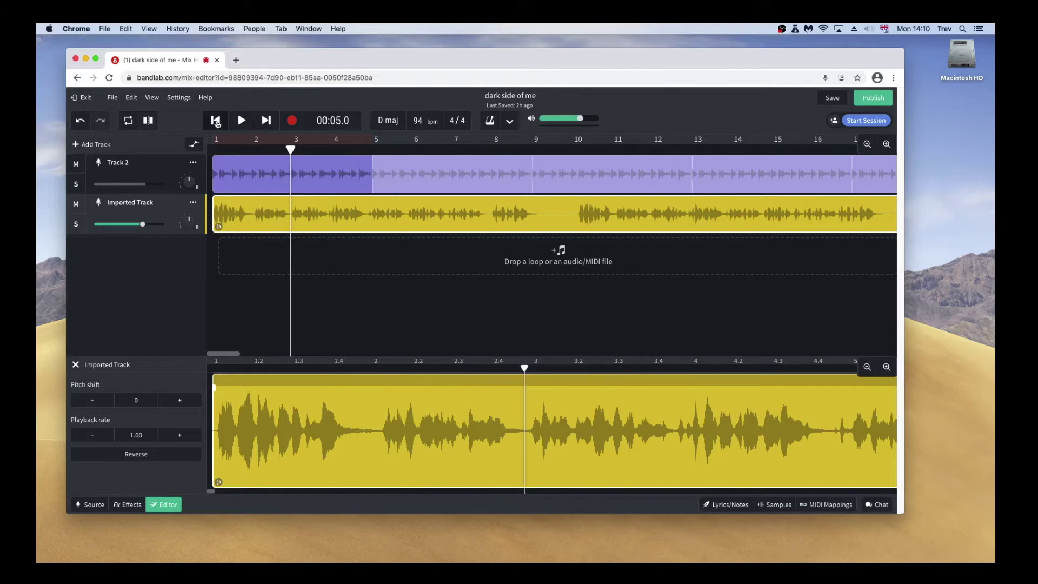
{"action": "left_click", "coordinate": [216, 120]}
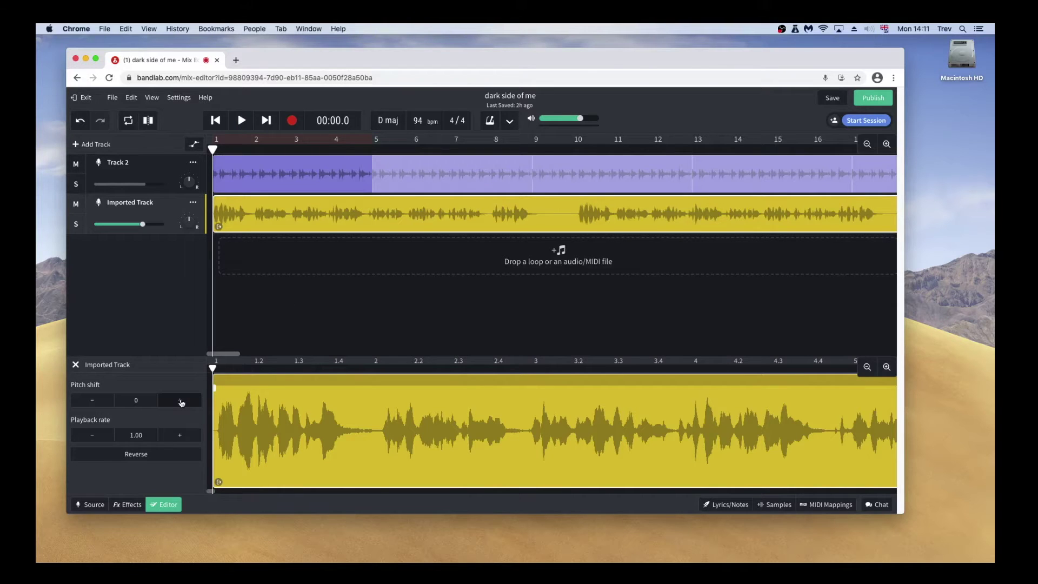
Raise the vocal pitch shift to +3 and audition it.
{"action": "left_click", "coordinate": [183, 401]}
{"action": "left_click", "coordinate": [182, 402]}
{"action": "left_click", "coordinate": [182, 402]}
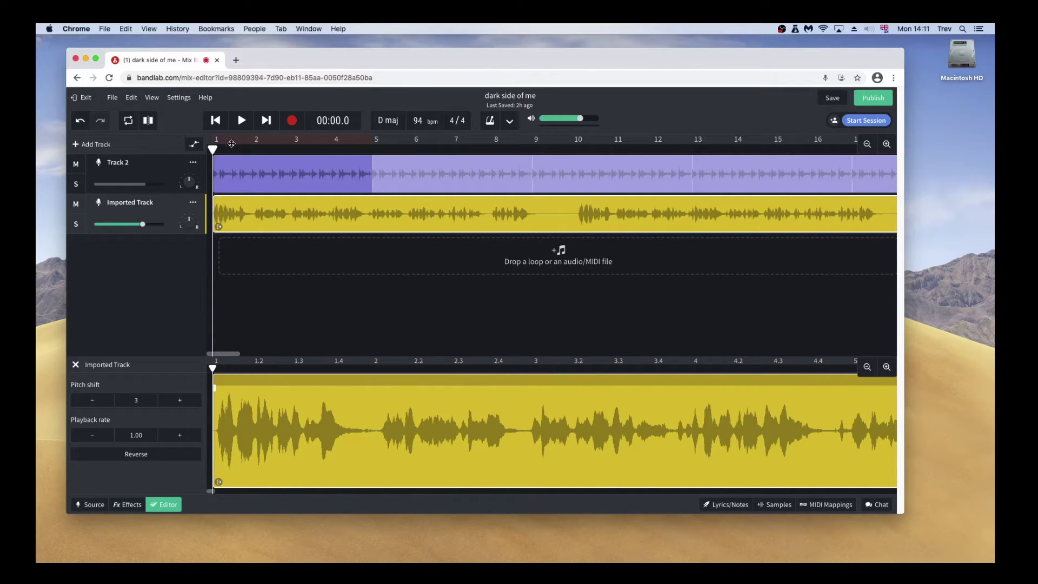
{"action": "left_click", "coordinate": [241, 121]}
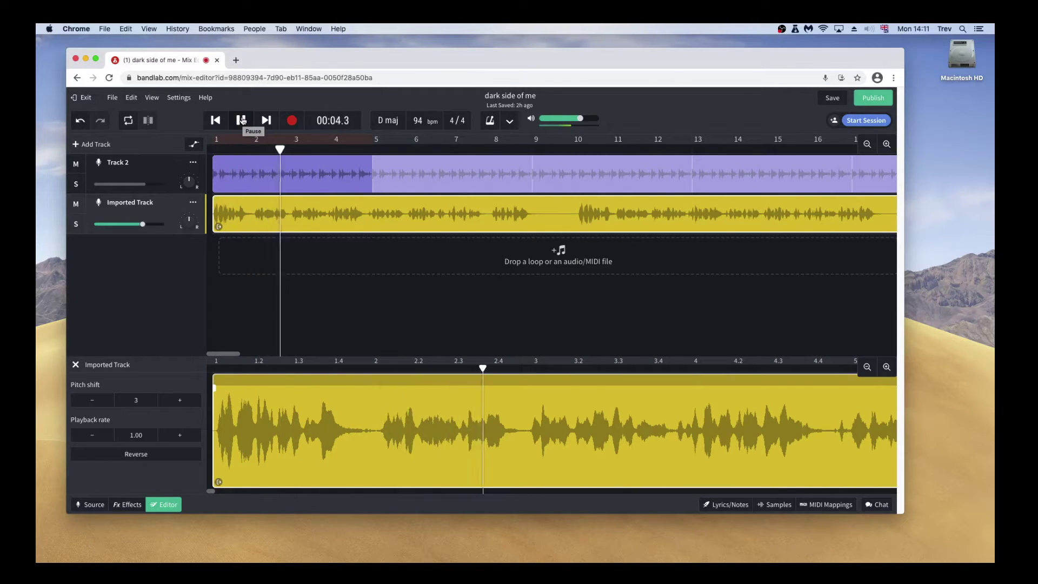
{"action": "left_click", "coordinate": [241, 120]}
{"action": "left_click", "coordinate": [216, 121]}
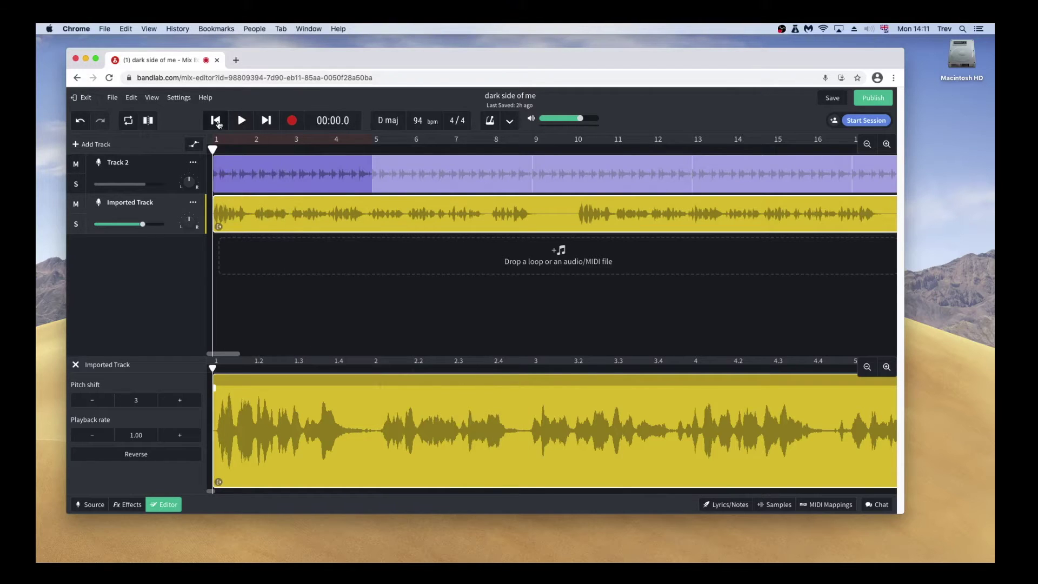
Lower the vocal pitch shift to -3 and audition the deeper voice.
{"action": "left_click", "coordinate": [93, 402]}
{"action": "left_click", "coordinate": [93, 402]}
{"action": "left_click", "coordinate": [93, 401]}
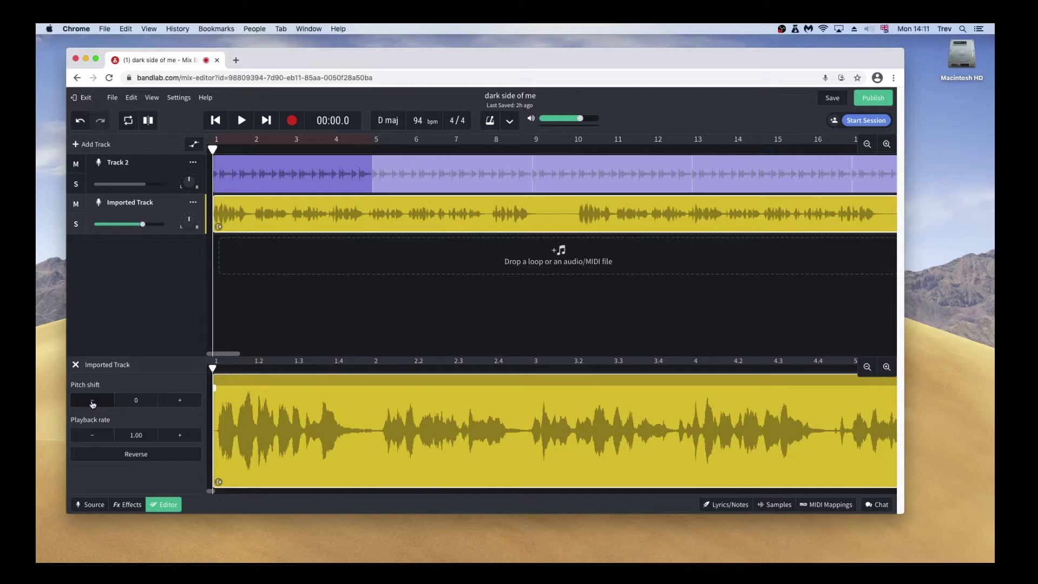
{"action": "left_click", "coordinate": [92, 402]}
{"action": "left_click", "coordinate": [92, 402]}
{"action": "left_click", "coordinate": [93, 402]}
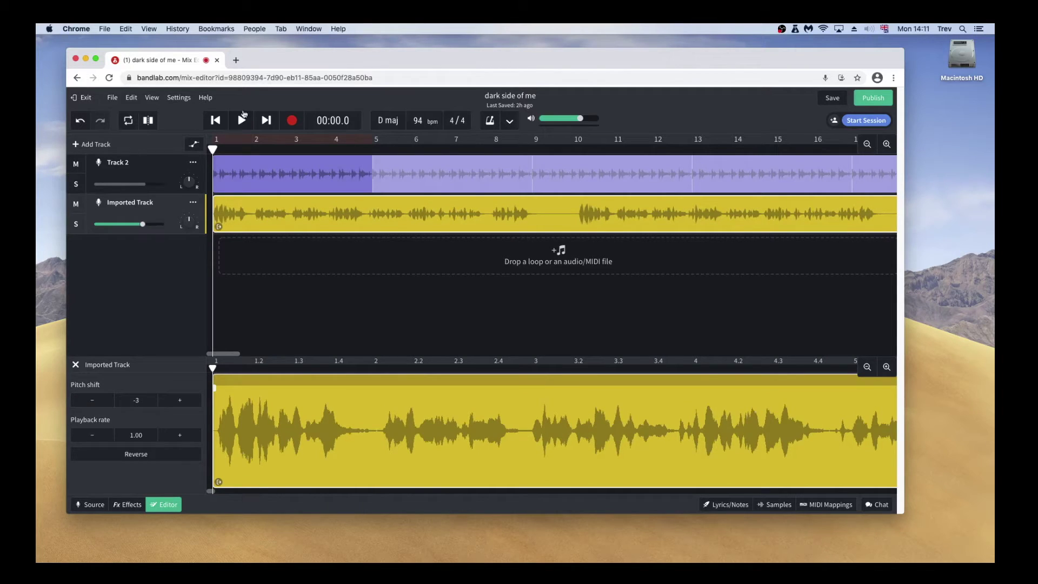
{"action": "left_click", "coordinate": [241, 120]}
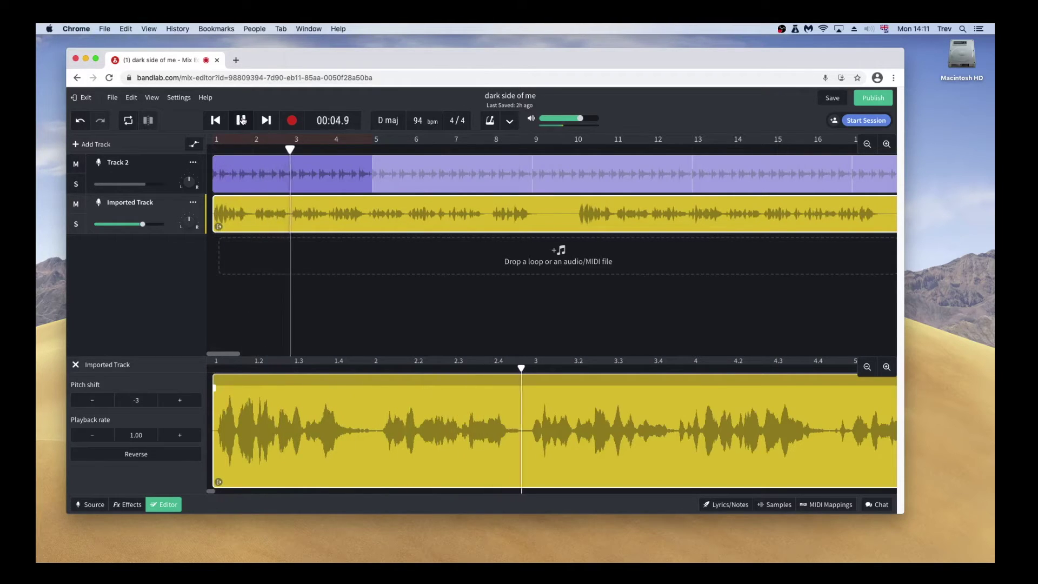
{"action": "left_click", "coordinate": [242, 120]}
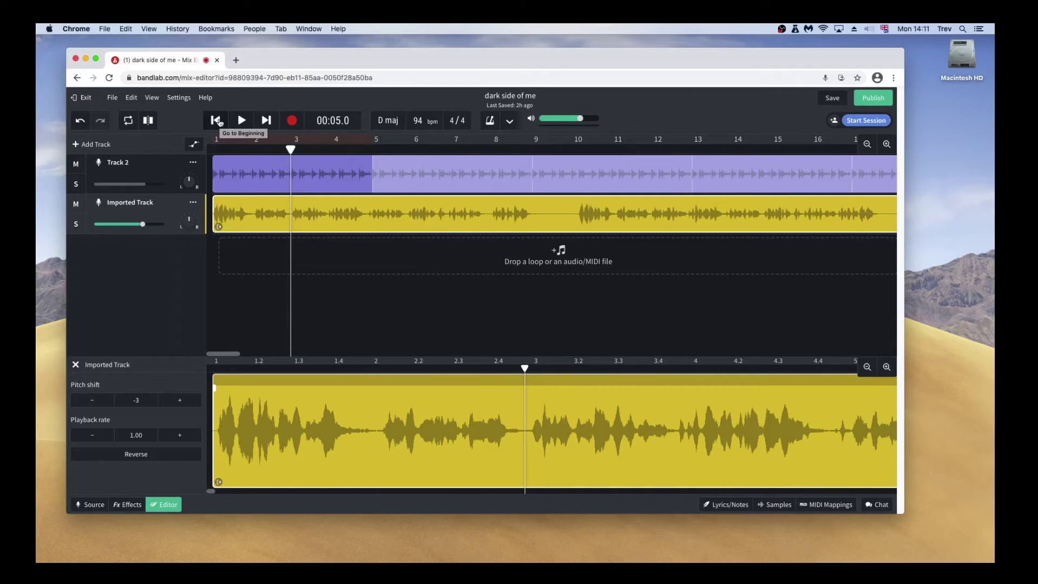
{"action": "left_click", "coordinate": [216, 120]}
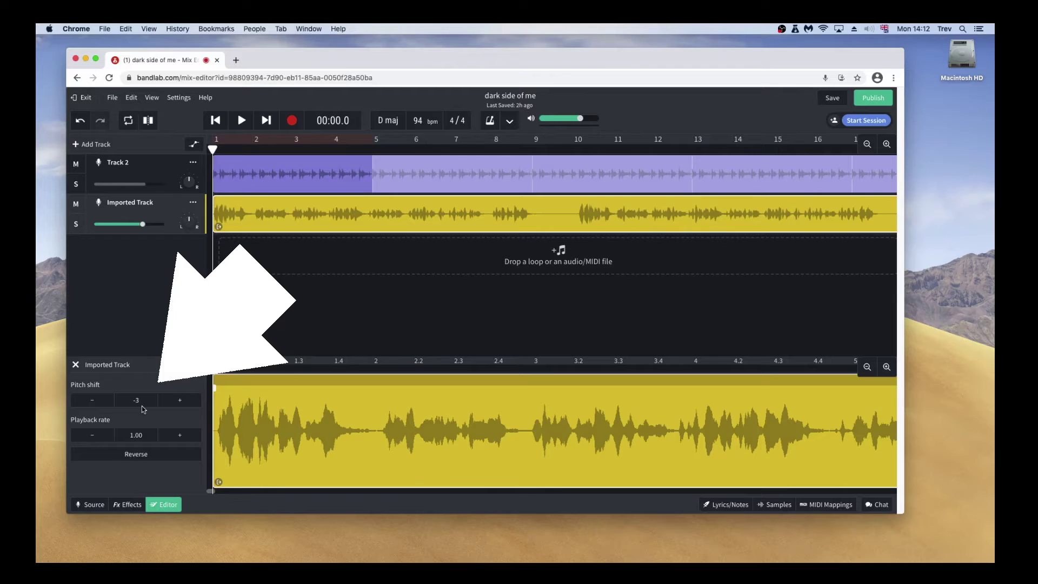
Drop the Imported Track pitch shift to -12 and audition the deep voice.
{"action": "left_click", "coordinate": [93, 401]}
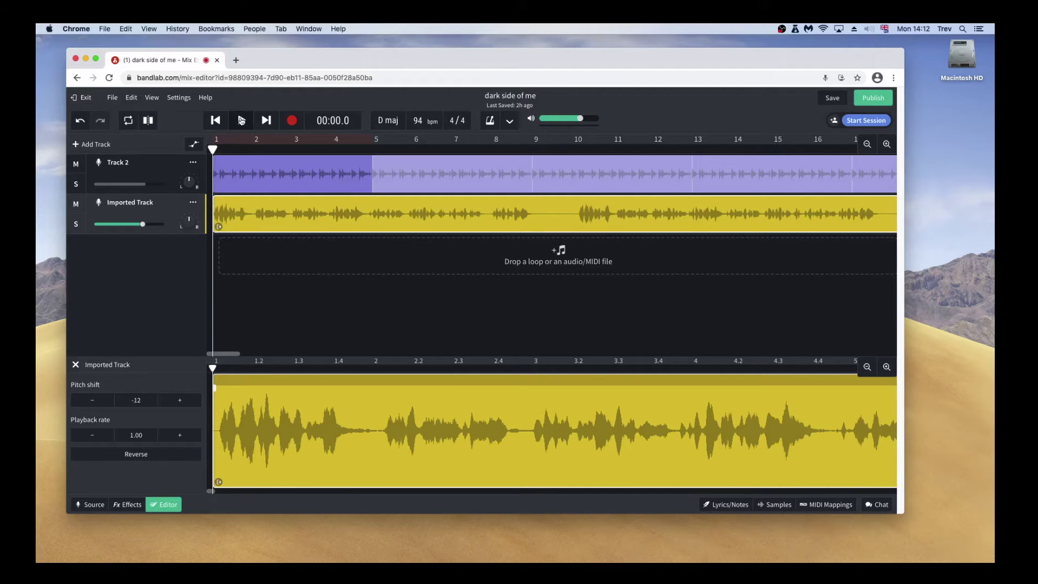
{"action": "left_click", "coordinate": [241, 120]}
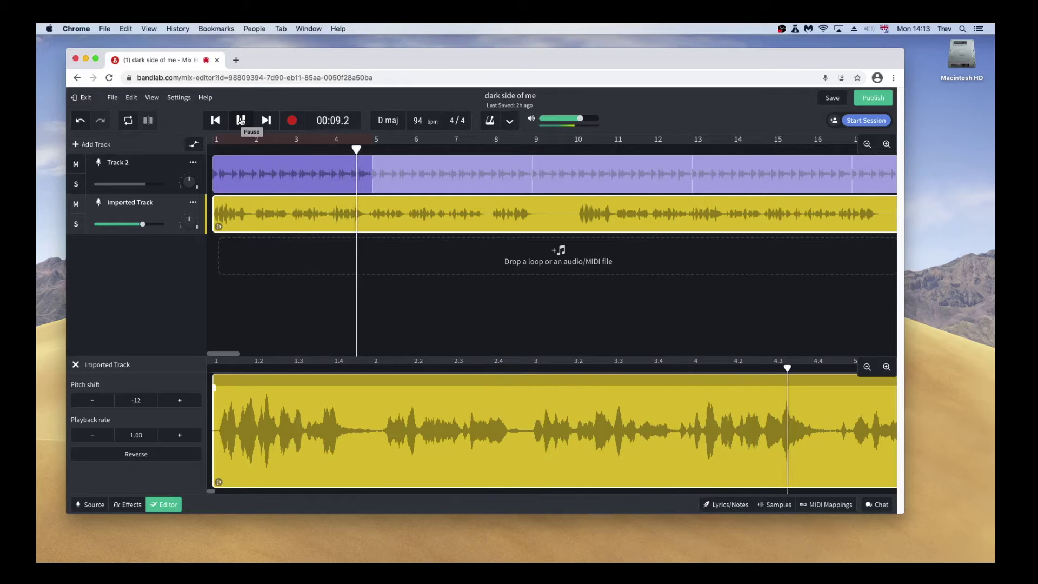
{"action": "left_click", "coordinate": [240, 120]}
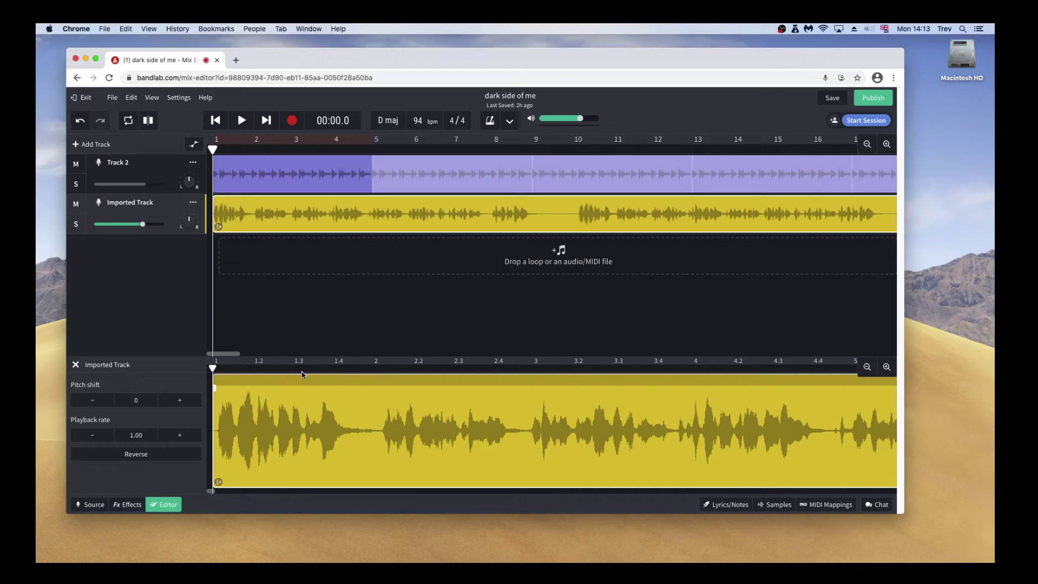
Split the vocal clip at beats 1.3 and 2, select the middle slice, and rewind.
{"action": "left_click", "coordinate": [290, 372]}
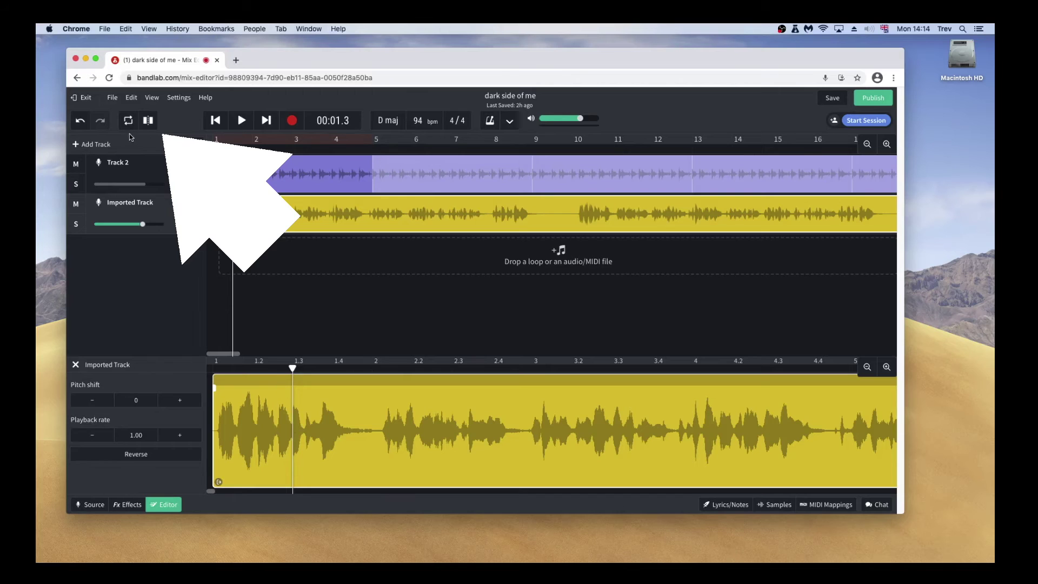
{"action": "left_click", "coordinate": [148, 120]}
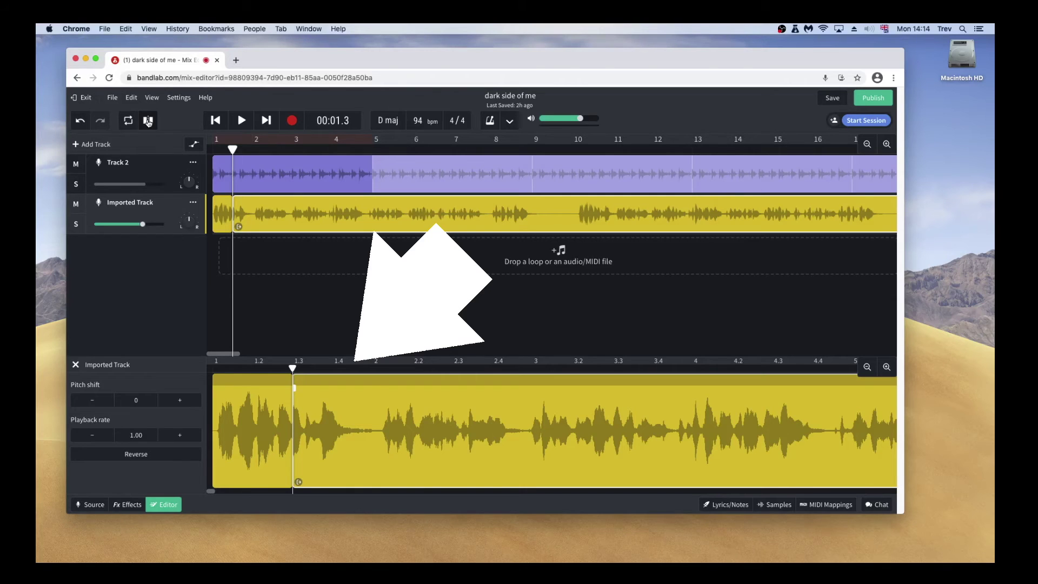
{"action": "left_click", "coordinate": [381, 372]}
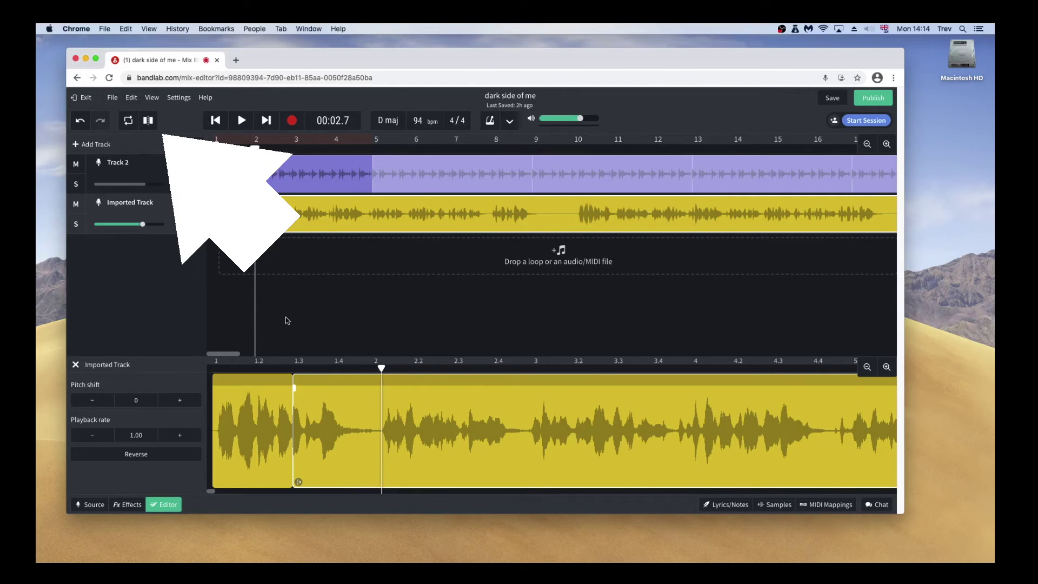
{"action": "left_click", "coordinate": [148, 122]}
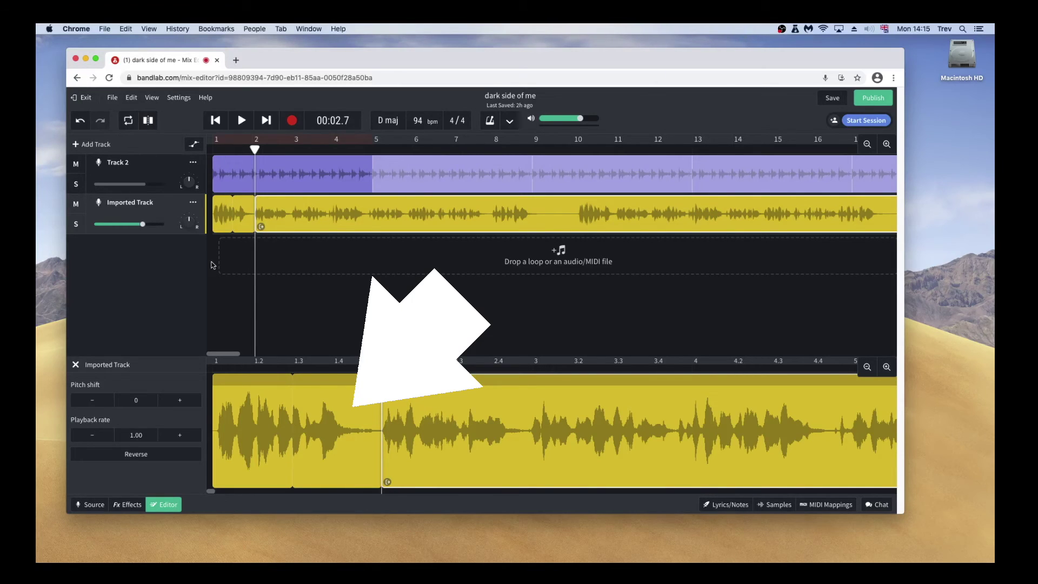
{"action": "left_click", "coordinate": [329, 422]}
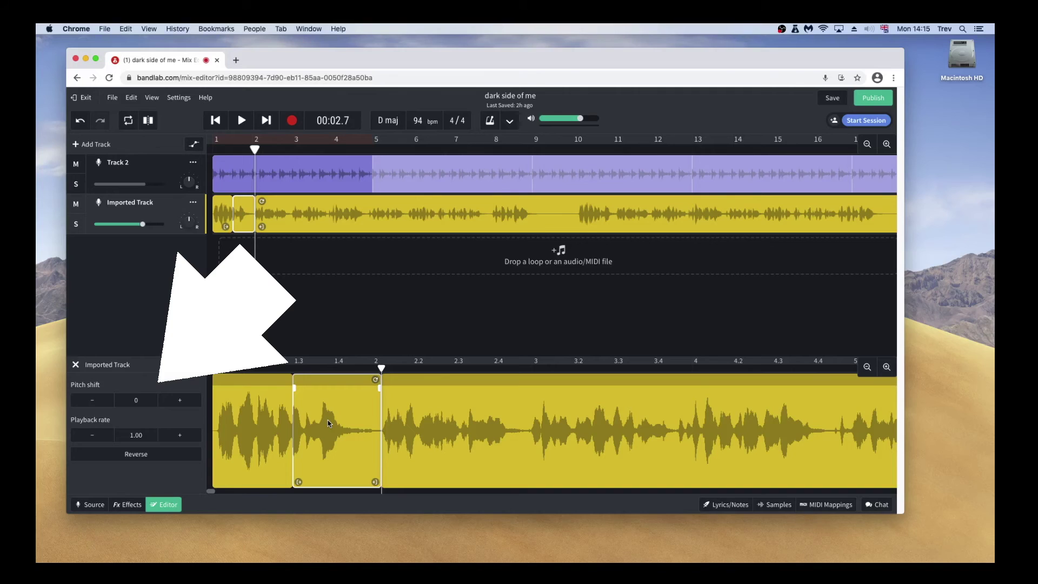
{"action": "left_click", "coordinate": [215, 121]}
Audition the first shifted slice, then cut beats 2.3 to 3 into their own slice.
{"action": "left_click", "coordinate": [242, 120]}
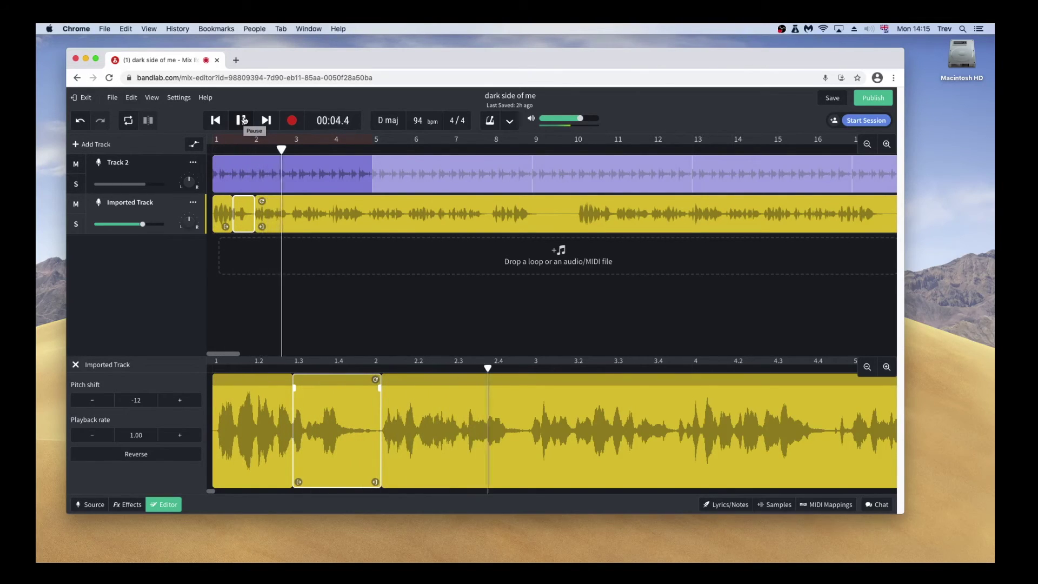
{"action": "left_click", "coordinate": [244, 120]}
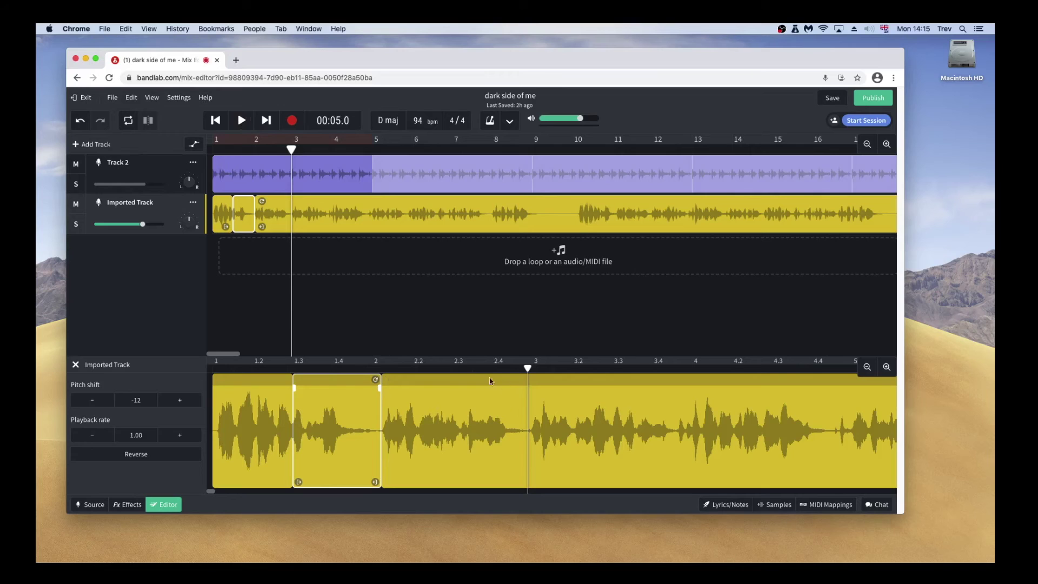
{"action": "left_click", "coordinate": [460, 370]}
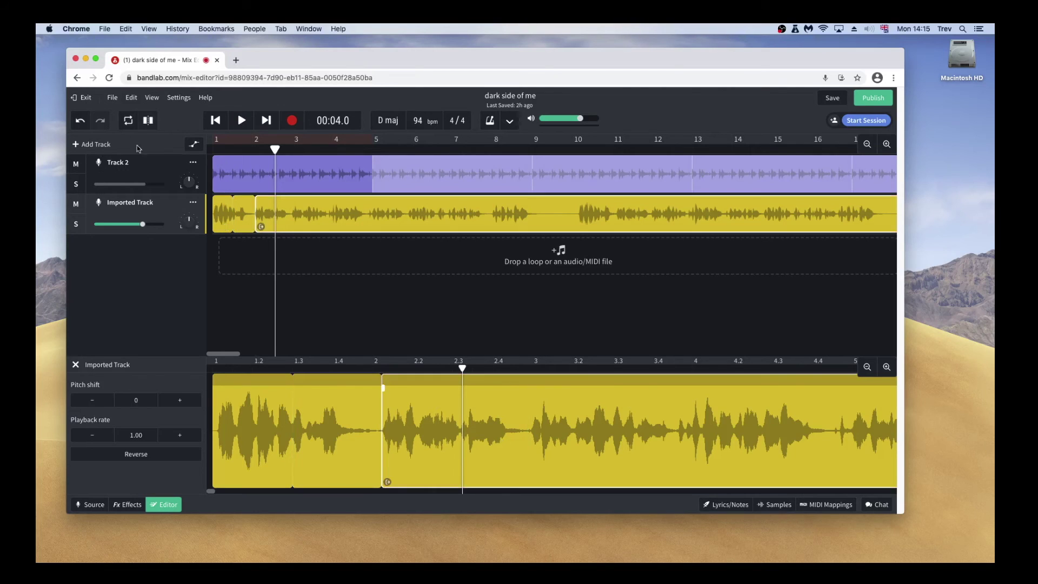
{"action": "left_click_drag", "start_coordinate": [464, 390], "coordinate": [529, 369]}
{"action": "key", "text": "s"}
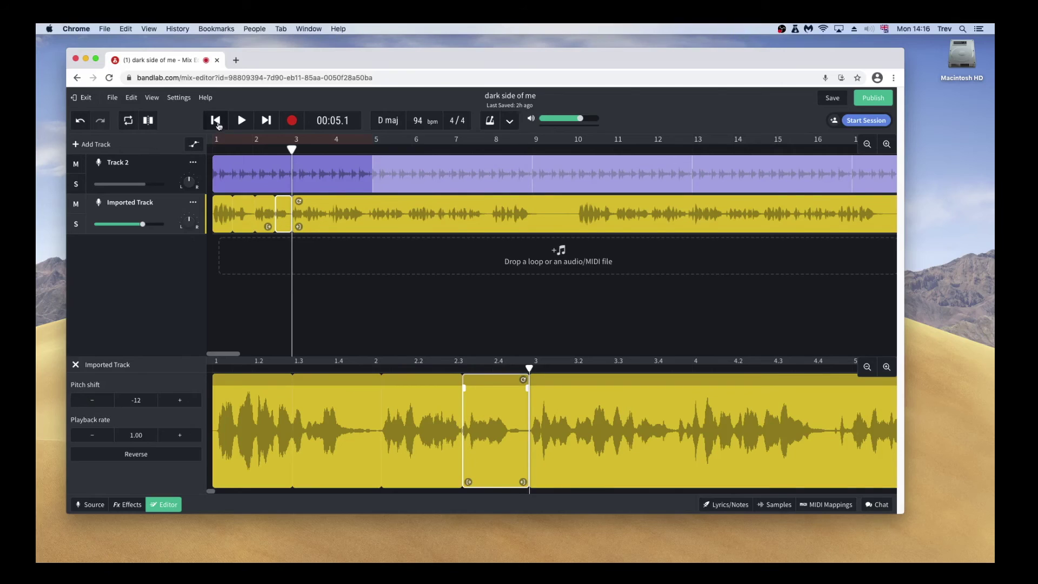
Play the song from the start to hear both -12 vocal slices.
{"action": "left_click", "coordinate": [216, 121]}
{"action": "left_click", "coordinate": [241, 121]}
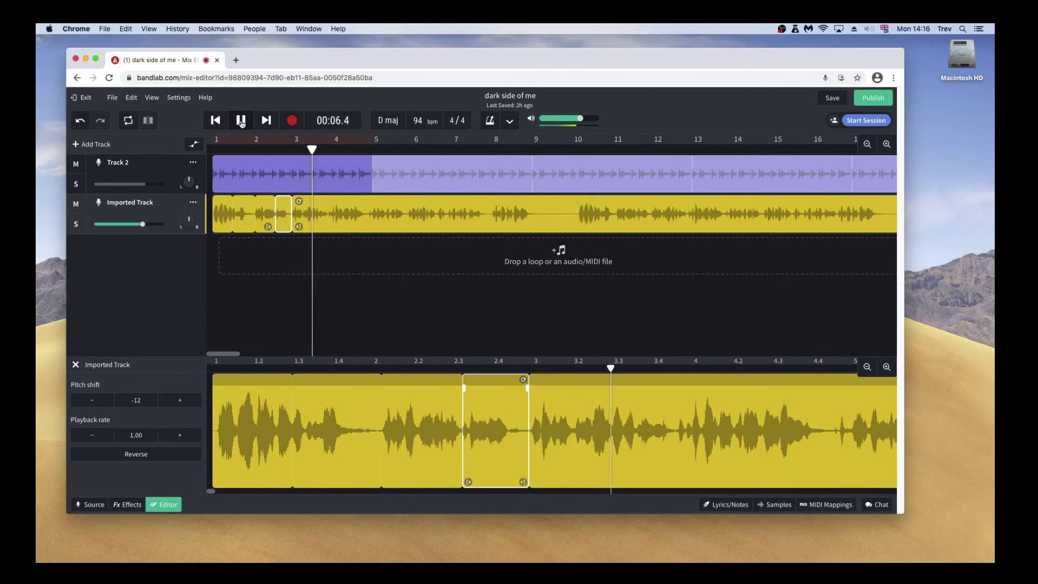
{"action": "left_click", "coordinate": [240, 121]}
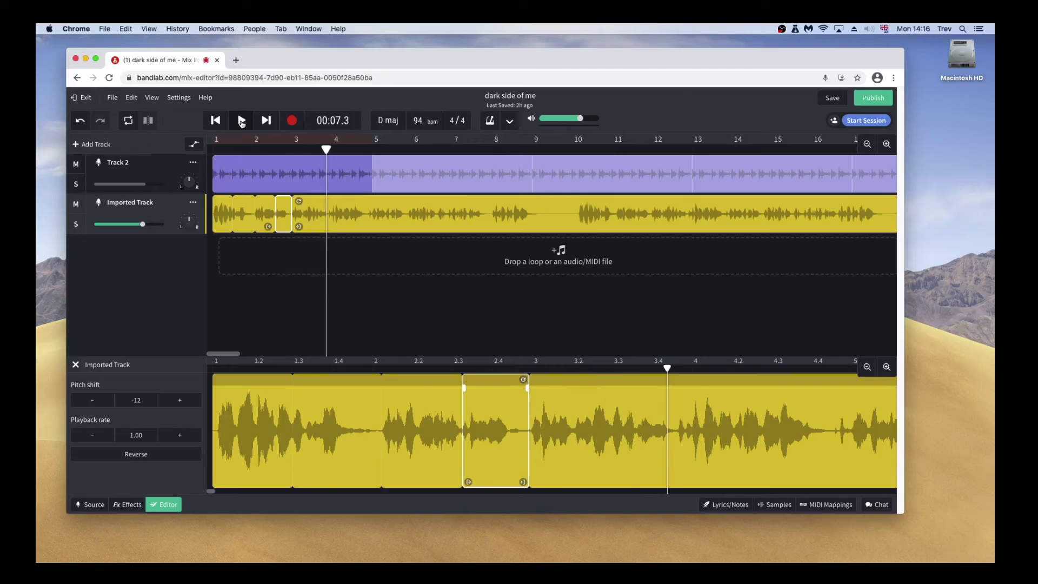